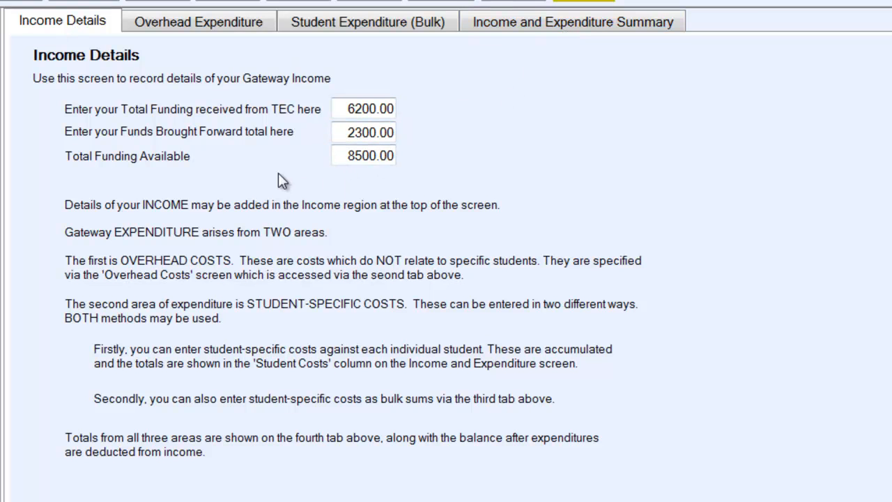
Step: Add an overhead cost for purchase of equipment/clothing dated 19/09/2016, with amount 65.00 and detail Gumboots
left_click(216, 27)
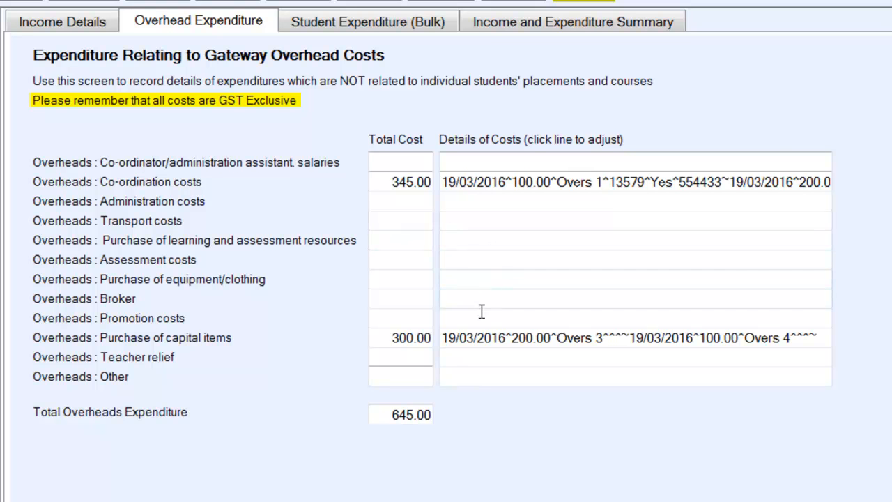
left_click(497, 282)
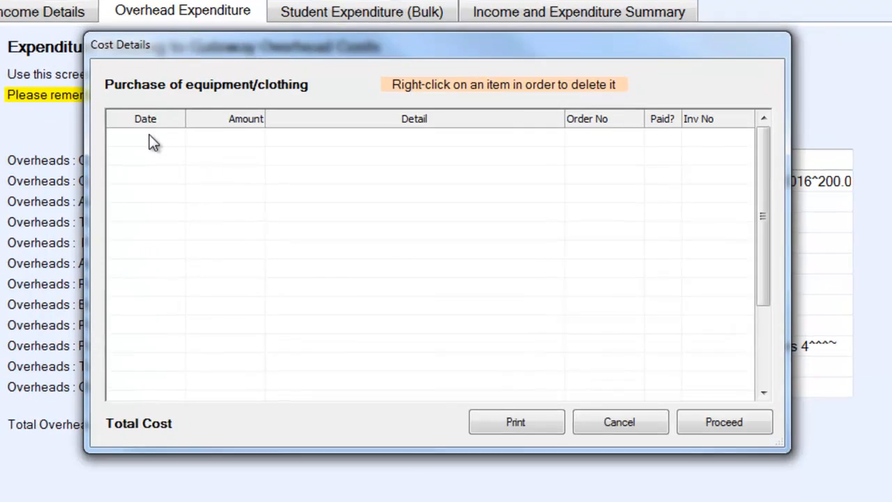
left_click(167, 142)
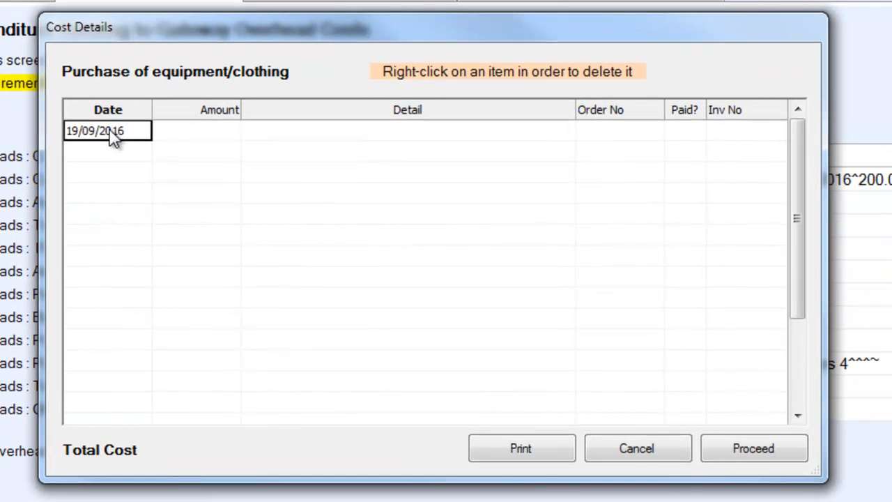
left_click(199, 141)
type("65")
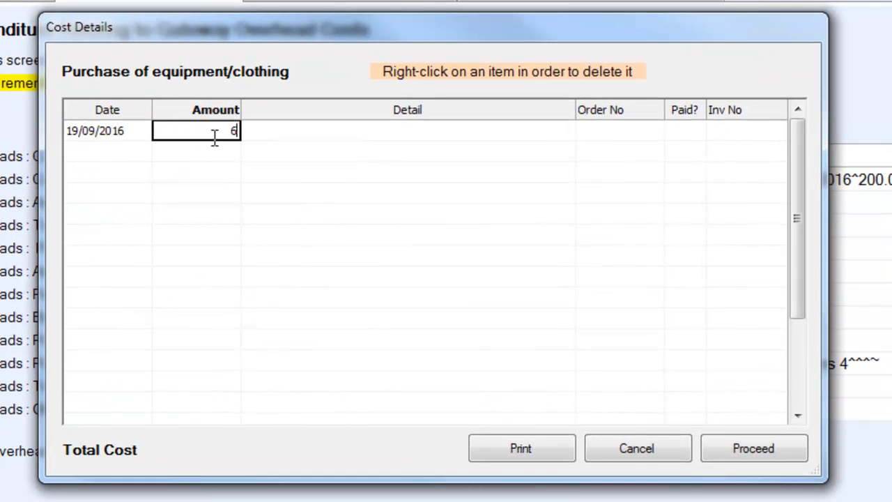
left_click(314, 136)
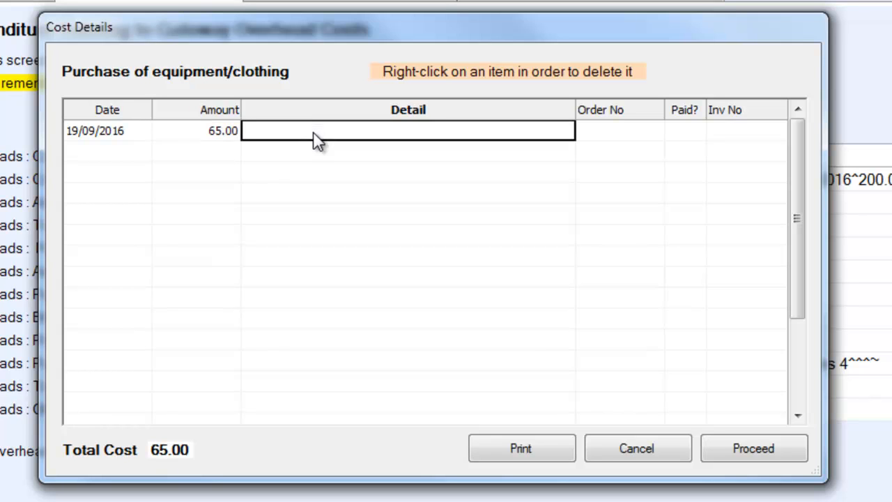
type("Gumboots")
Step: Enter the order number and invoice number for the Gumboots item, mark it as paid, and save the cost details
left_click(625, 142)
type("12345")
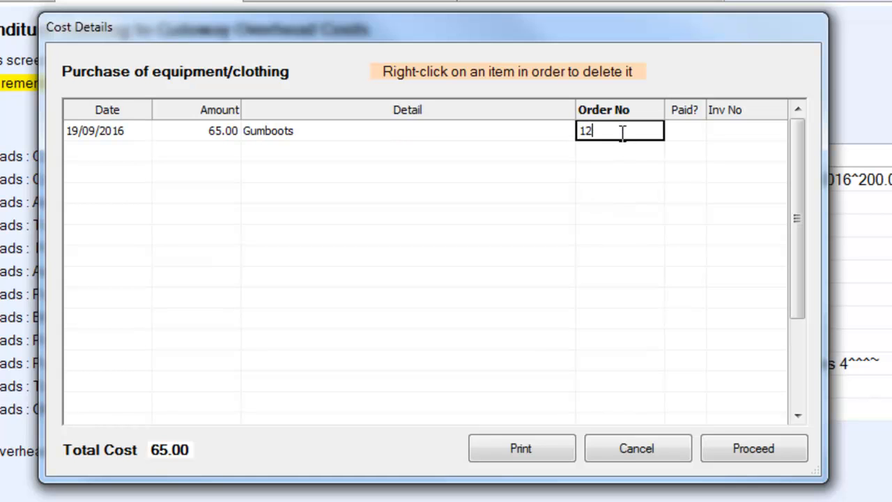
left_click(688, 137)
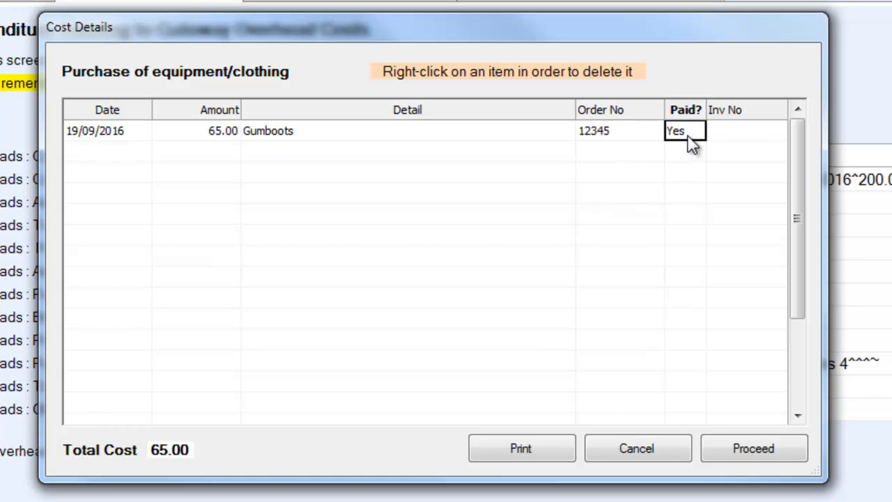
left_click(728, 134)
type("65432")
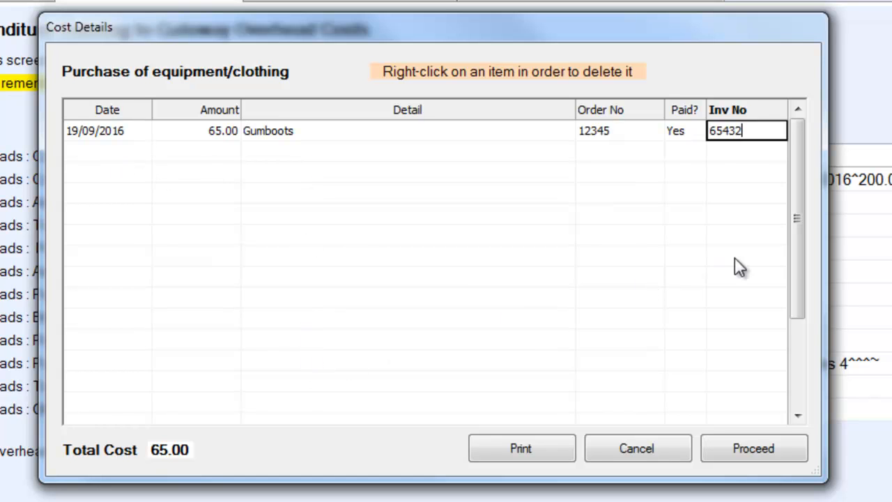
left_click(741, 449)
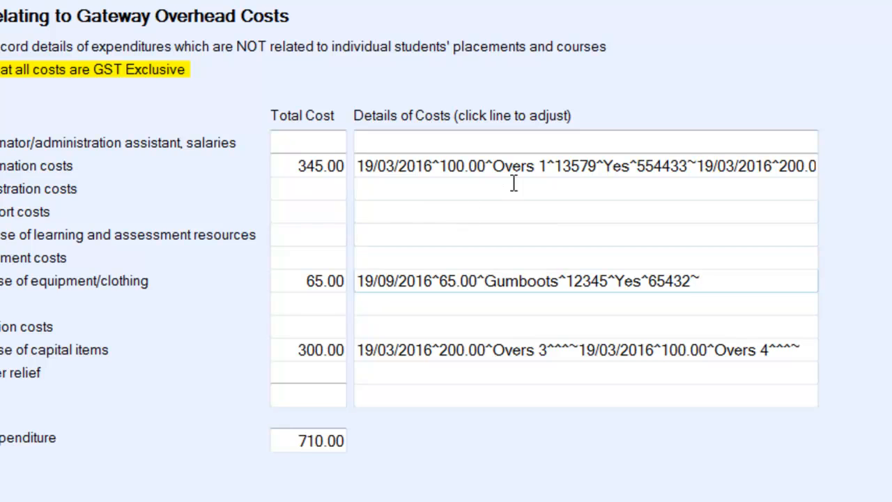
Step: Mark the "Overs 2" and "more" items as paid in the overhead Co-ordination costs and save
left_click(533, 165)
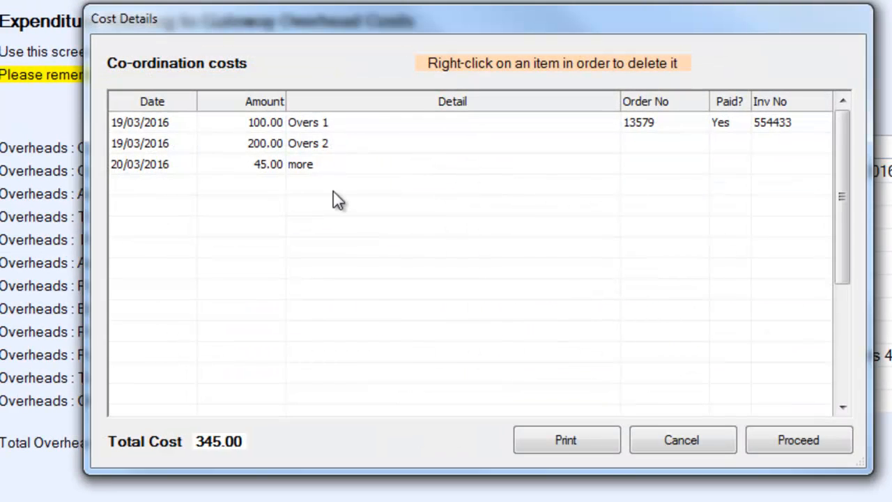
left_click(738, 144)
left_click(741, 166)
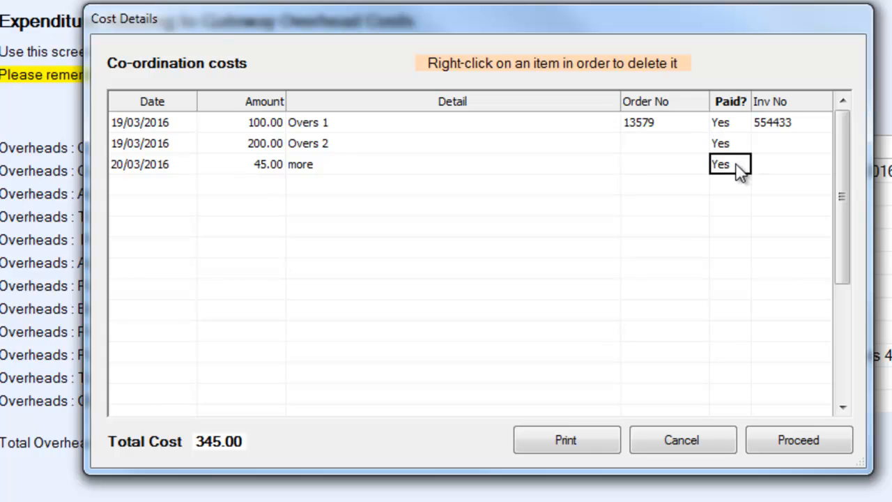
left_click(798, 441)
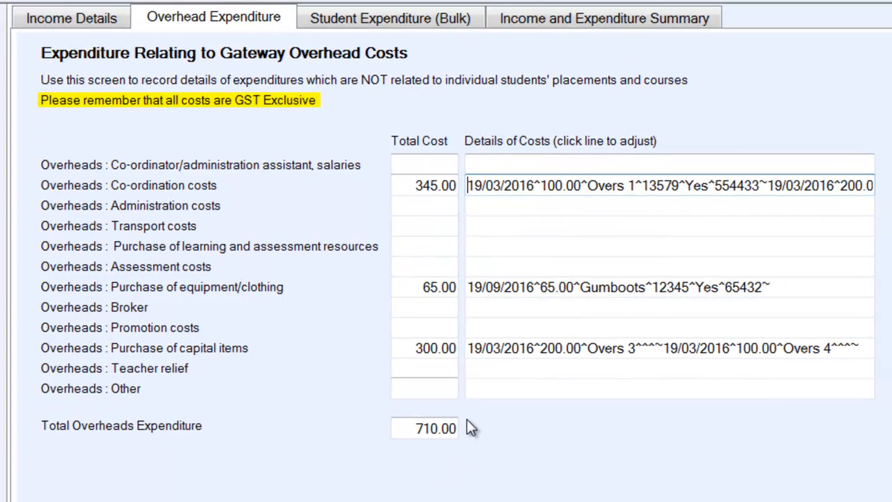
Step: Change the detail of the bulk student Transport costs item to "taxi" and save
left_click(407, 23)
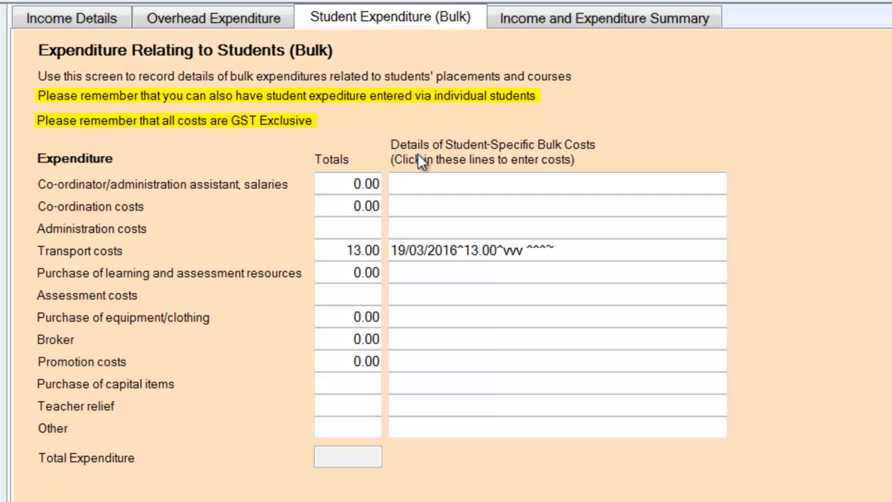
left_click(460, 255)
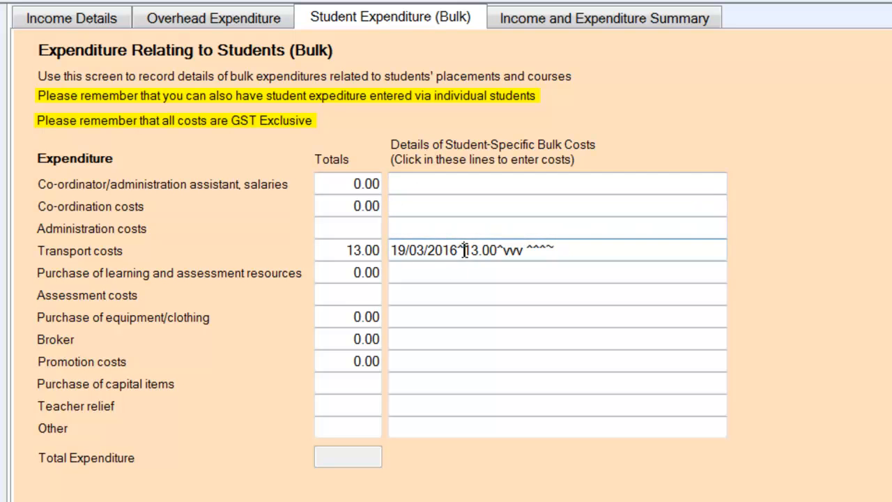
left_click(320, 144)
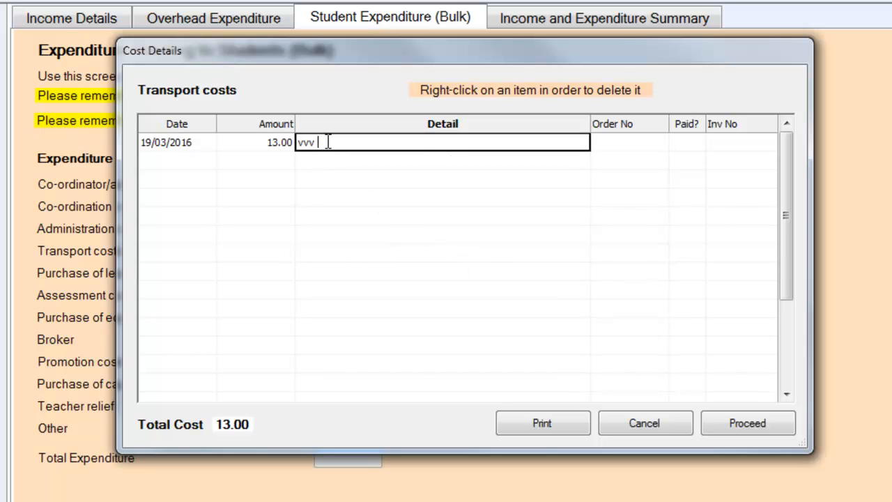
left_click_drag(327, 141, 278, 141)
type("taxi")
left_click(752, 420)
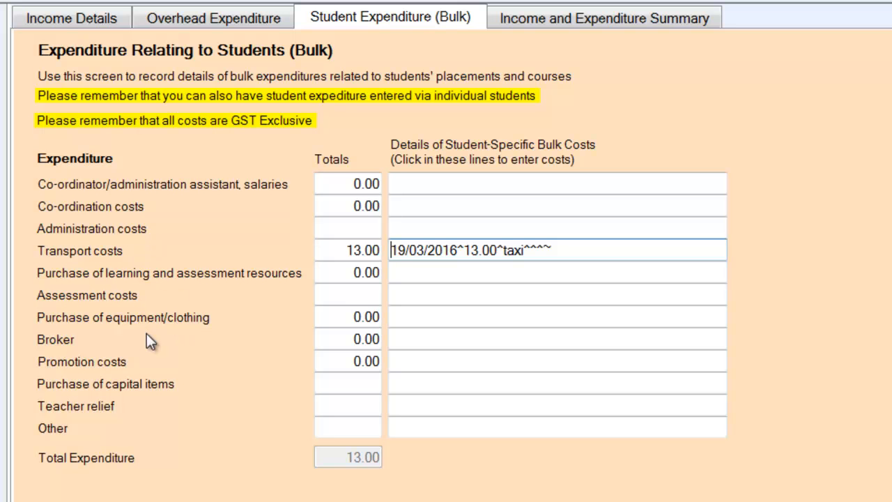
Step: Add a bulk student equipment/clothing cost dated 19/09/2016 for 134.00 with detail Raincoats and its order number, and save
left_click(440, 317)
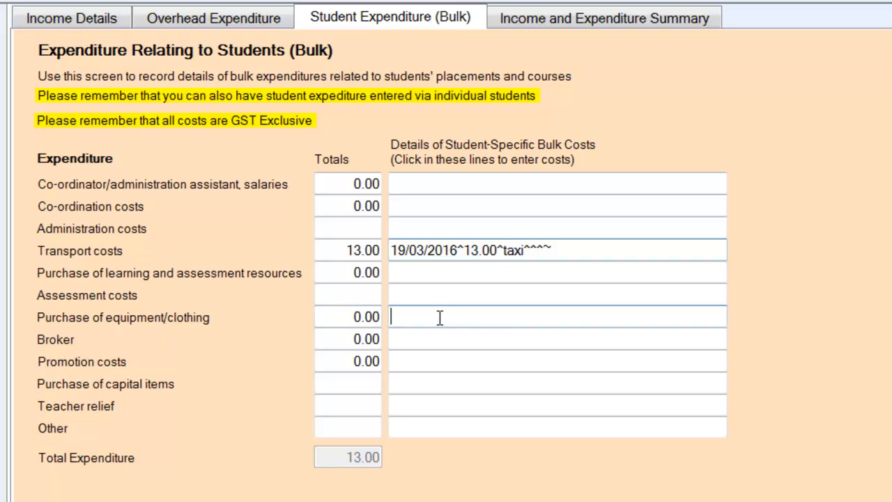
left_click(192, 152)
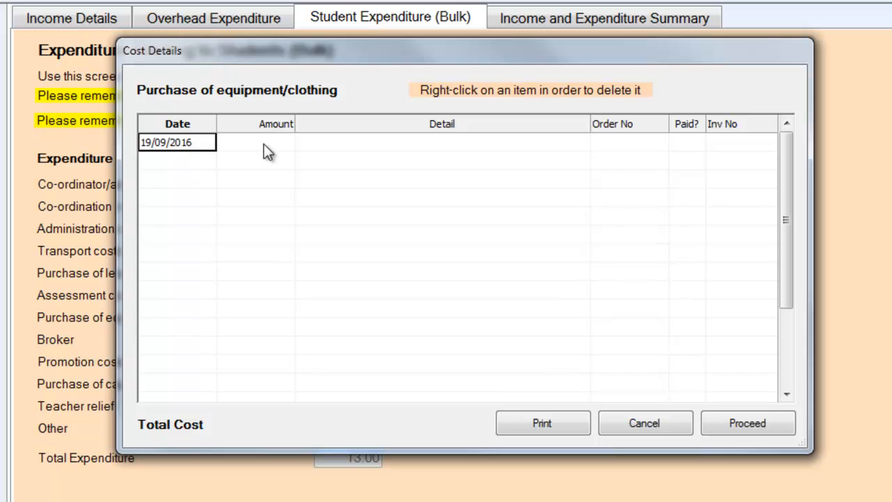
left_click(265, 147)
type("134")
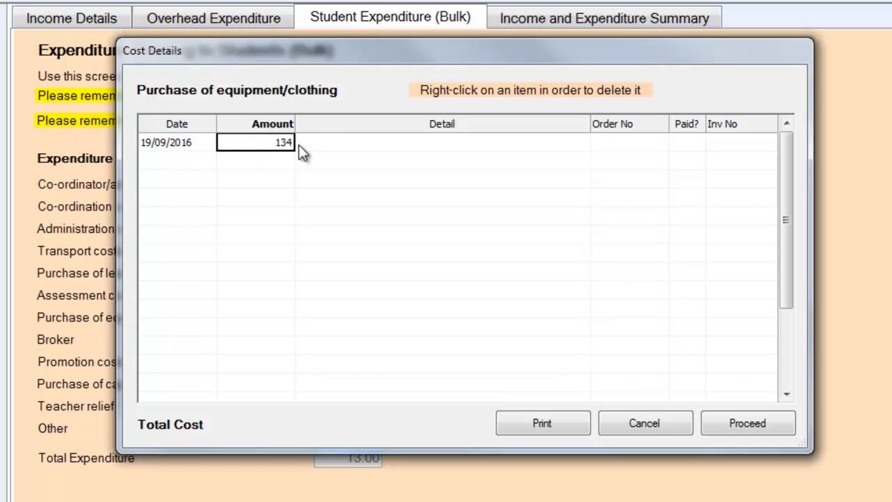
left_click(338, 146)
type("Ra")
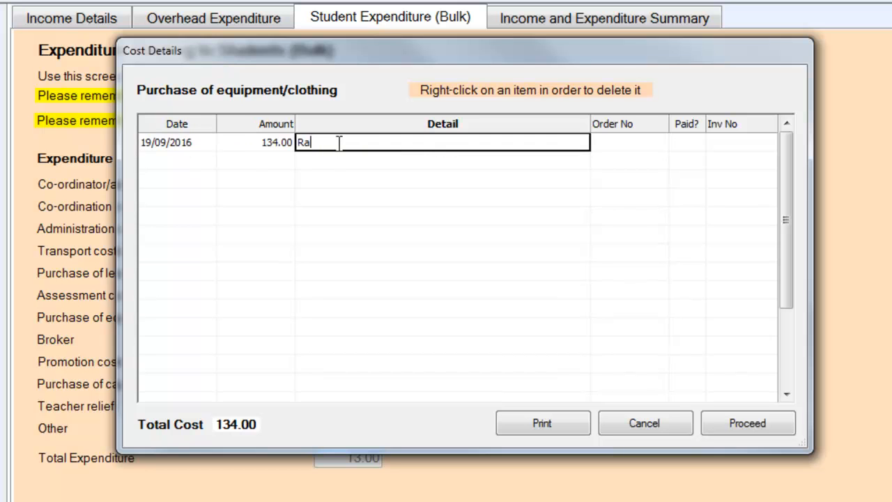
type("incoats")
left_click(626, 144)
type("54667")
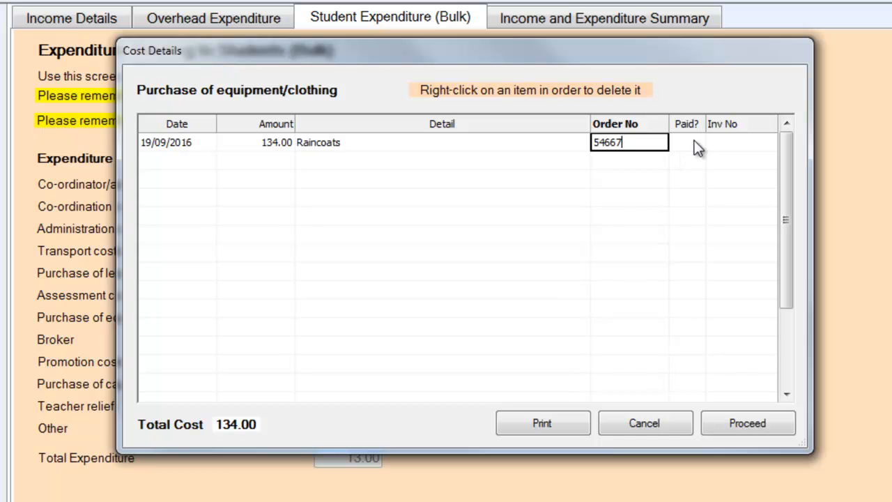
left_click(742, 427)
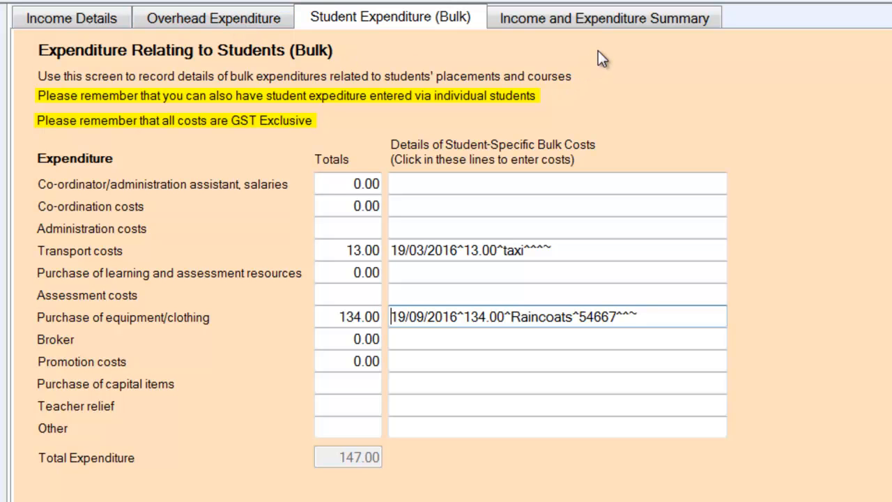
Step: Review the student cost breakdowns for learning and assessment resources and for assessment costs in the Income and Expenditure Summary
left_click(605, 19)
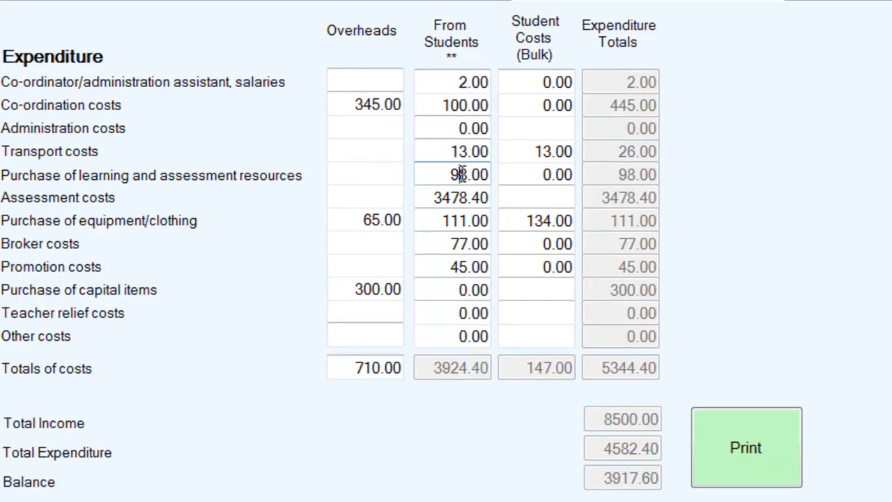
double_click(475, 171)
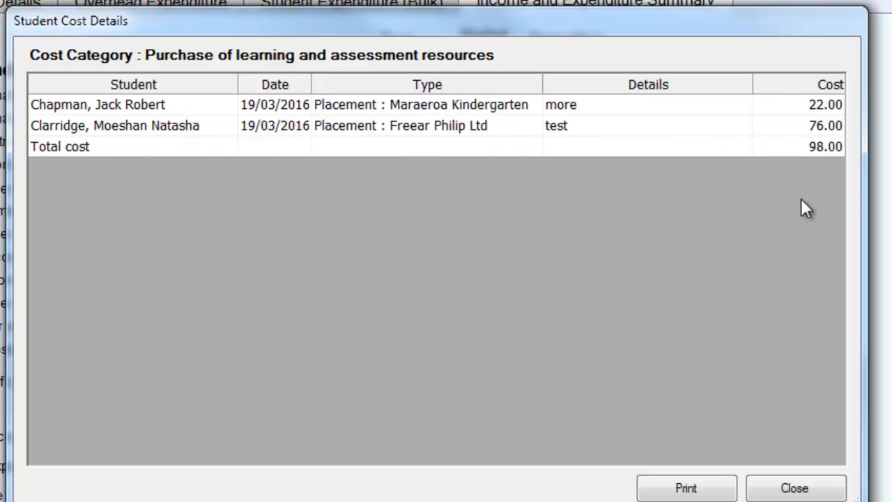
left_click(790, 488)
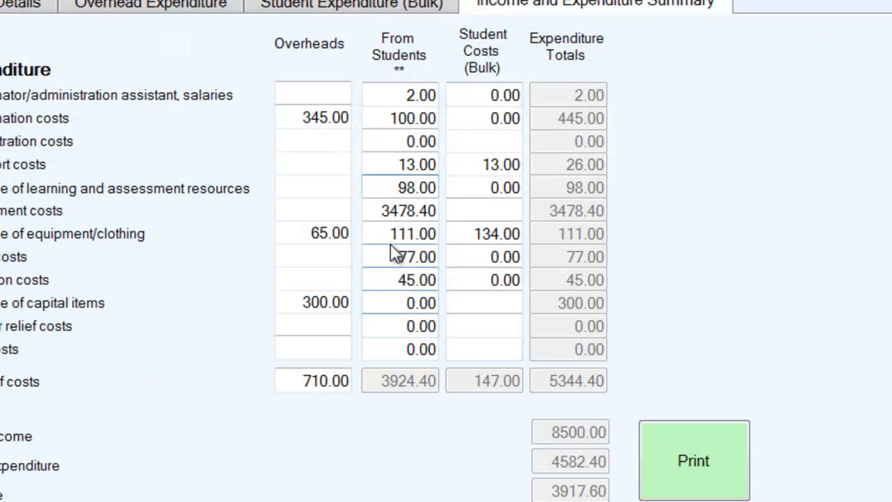
double_click(402, 210)
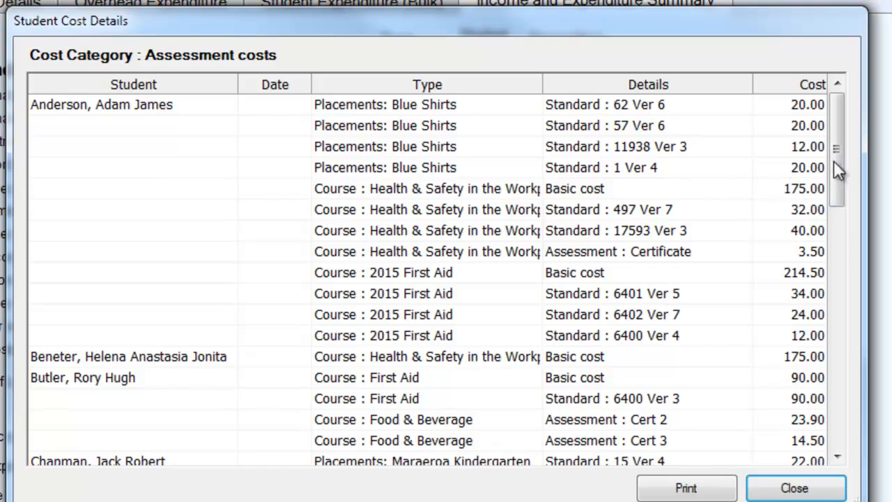
left_click_drag(835, 160, 823, 125)
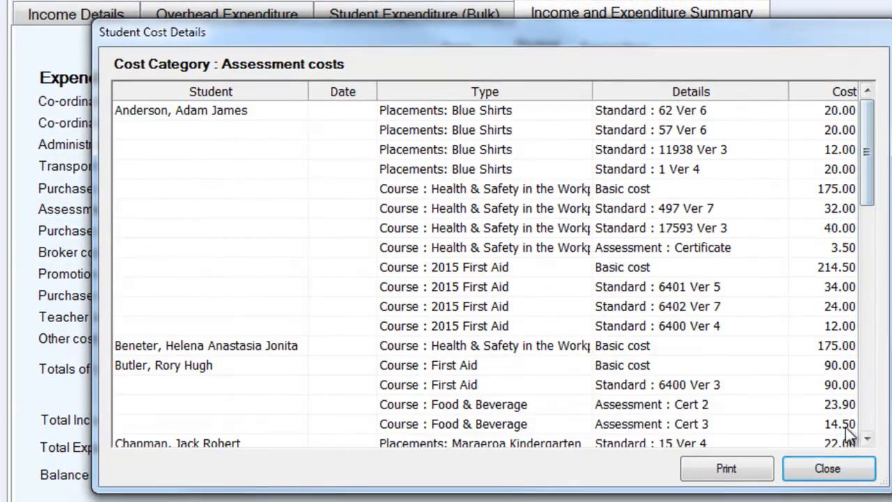
left_click(828, 468)
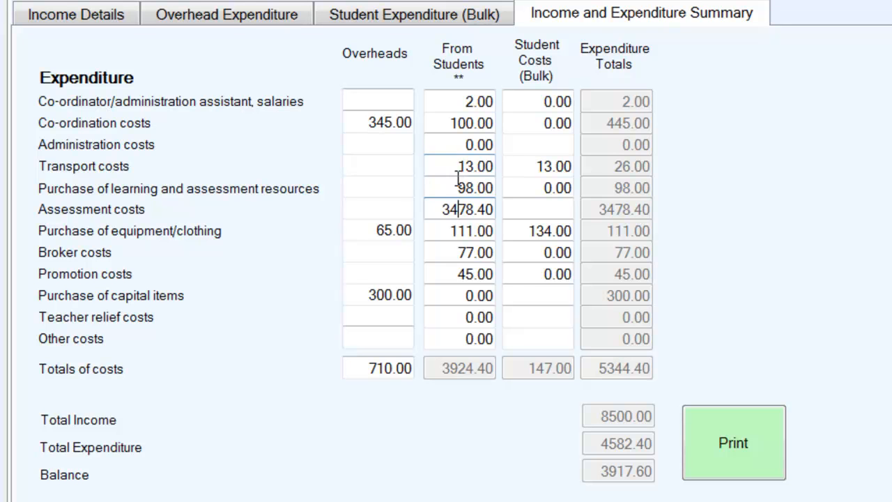